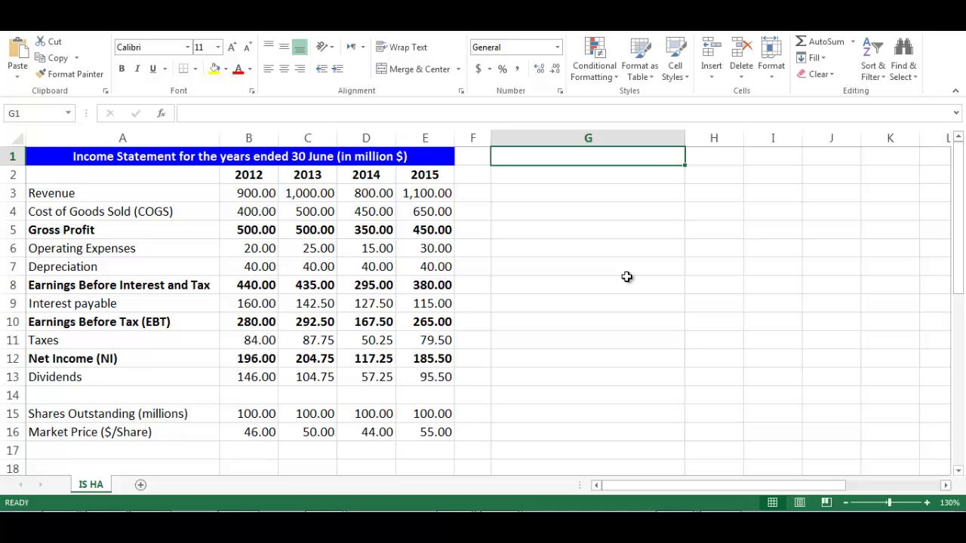
Title G1 'Horizontal Analysis' and copy the blue income statement title format across G1:K1
{"action": "type", "text": "Horizonta"}
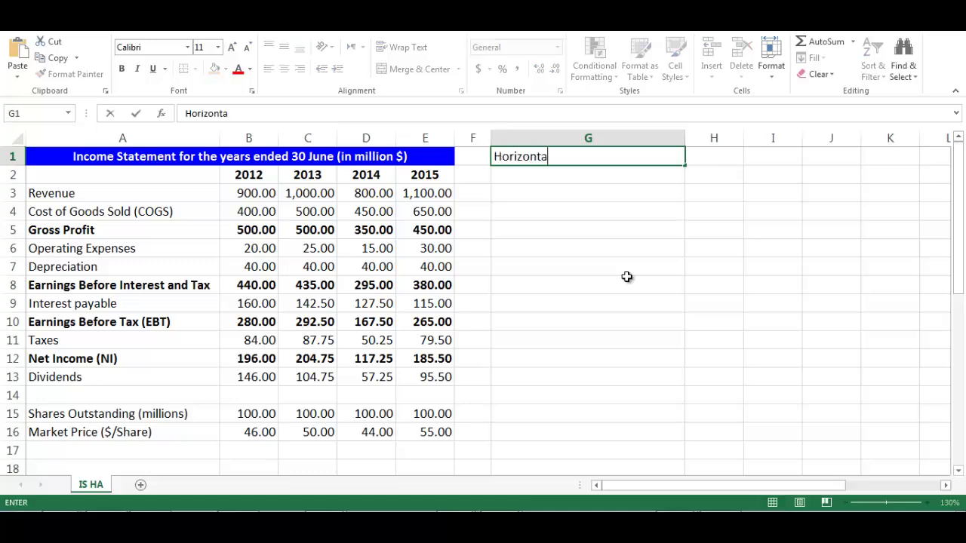
{"action": "type", "text": "l Analysis"}
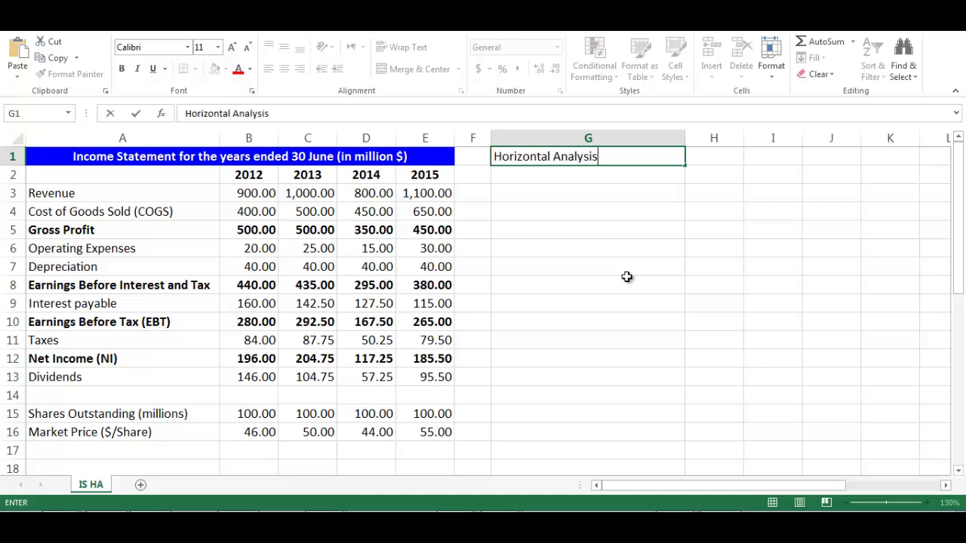
{"action": "key", "text": "Return"}
{"action": "key", "text": "Up"}
{"action": "key", "text": "Left"}
{"action": "key", "text": "Left"}
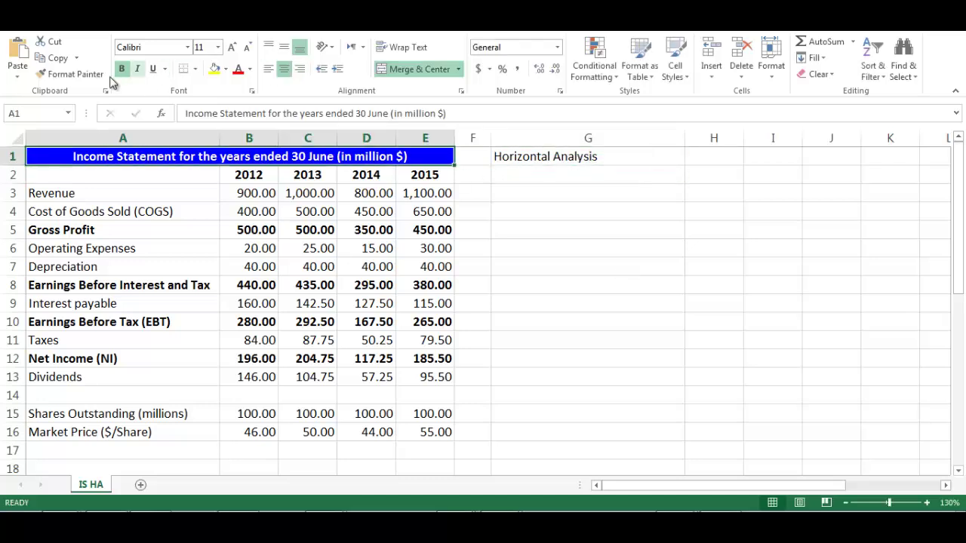
{"action": "left_click", "coordinate": [70, 74]}
{"action": "left_click", "coordinate": [537, 158]}
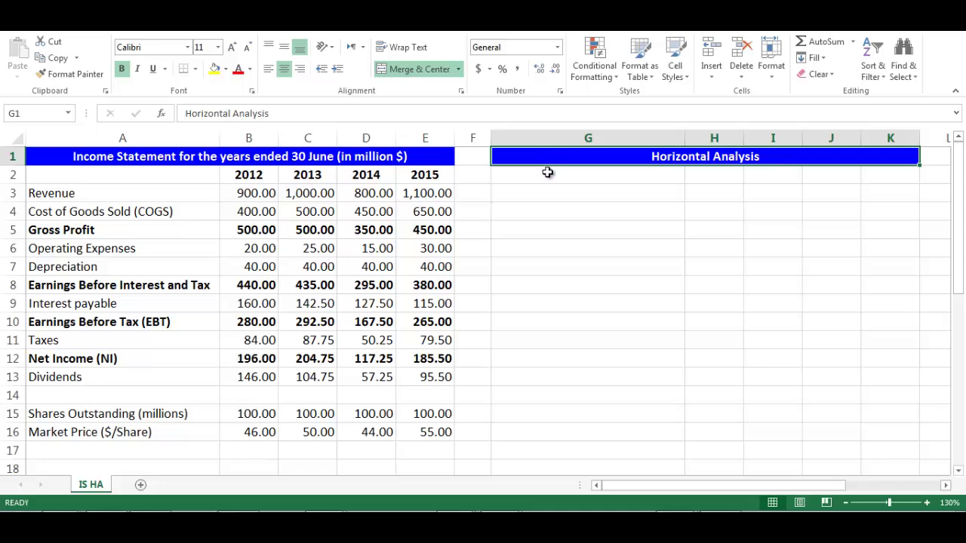
Link H2:K2 to the year headers 2012–2015, then bold and centre them
{"action": "key", "text": "Down"}
{"action": "key", "text": "Right"}
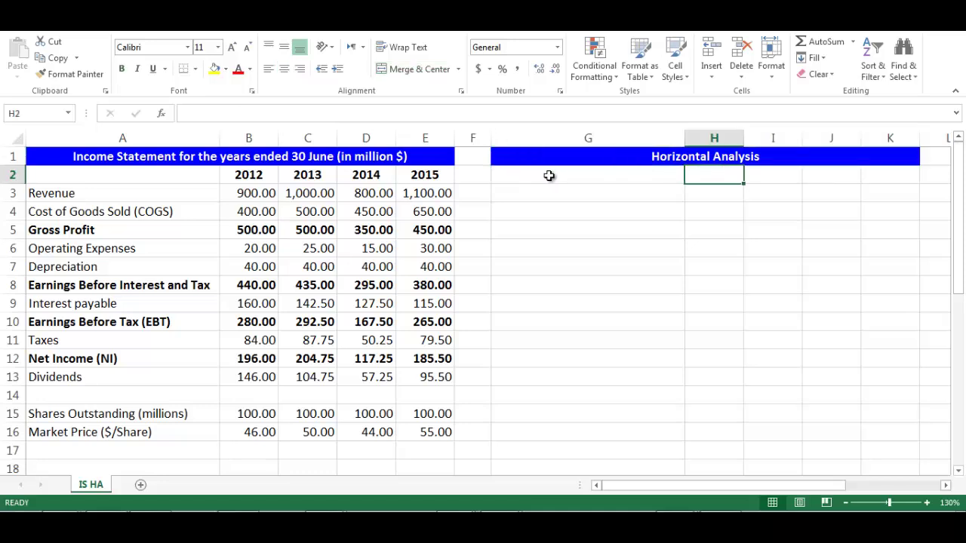
{"action": "type", "text": "="}
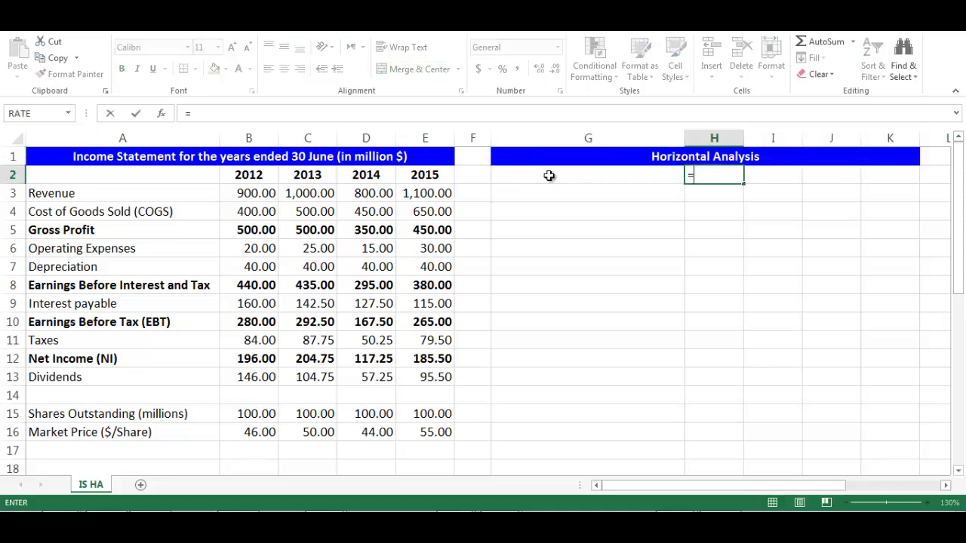
{"action": "key", "text": "Left"}
{"action": "key", "text": "Left"}
{"action": "key", "text": "Left"}
{"action": "key", "text": "Left"}
{"action": "key", "text": "Left"}
{"action": "key", "text": "Left"}
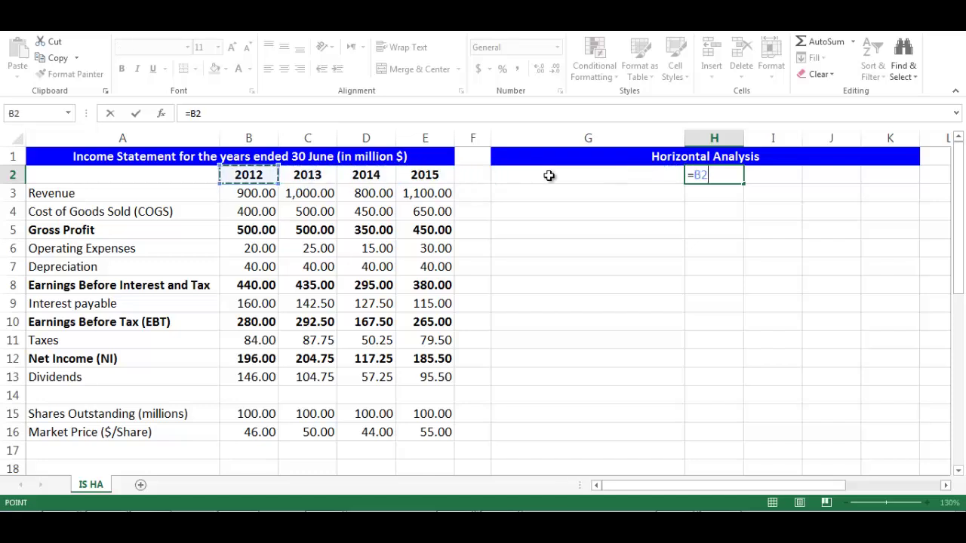
{"action": "key", "text": "ctrl+Return"}
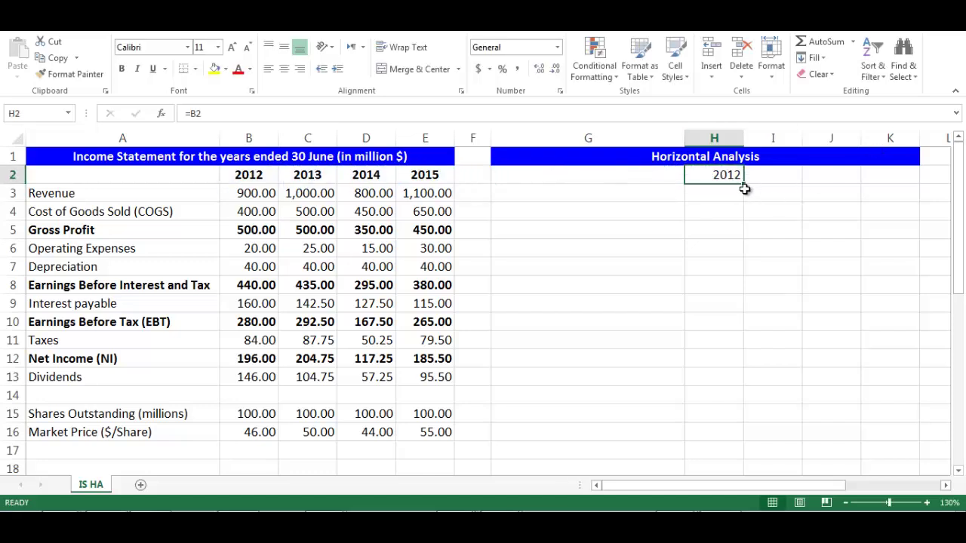
{"action": "left_click_drag", "start_coordinate": [744, 189], "coordinate": [901, 187]}
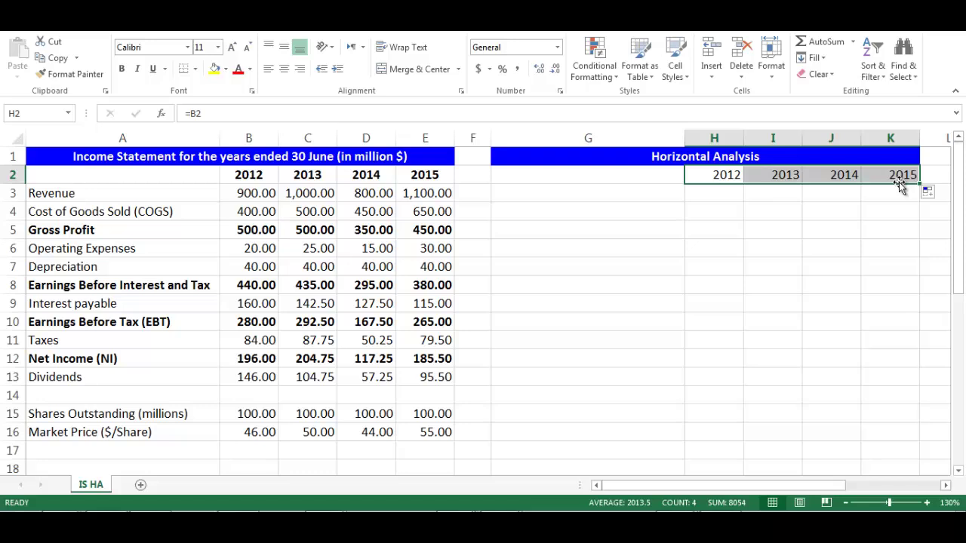
{"action": "key", "text": "ctrl+b"}
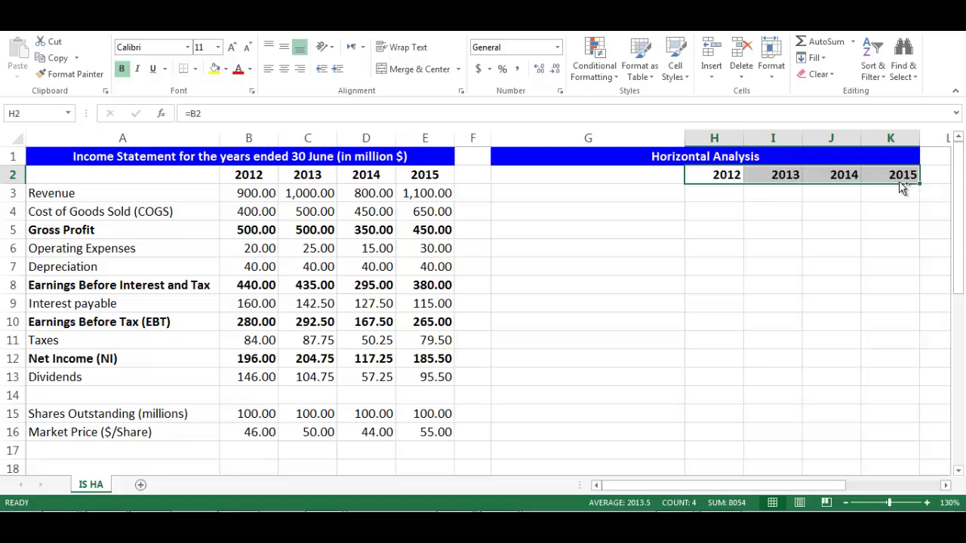
{"action": "left_click", "coordinate": [284, 69]}
Enter =A3 in G3 and fill it down to G13 to list Revenue through Dividends
{"action": "left_click", "coordinate": [568, 197]}
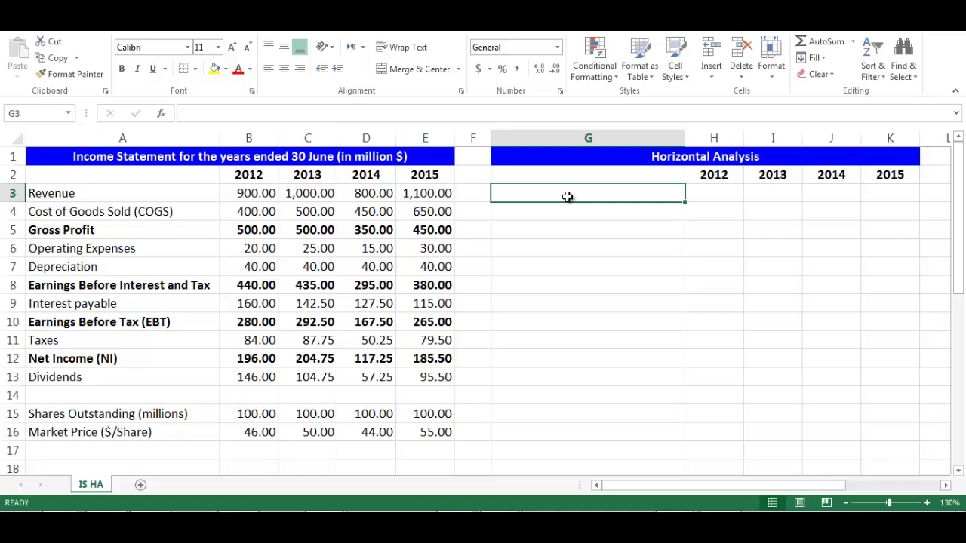
{"action": "type", "text": "="}
{"action": "key", "text": "Left"}
{"action": "key", "text": "Left"}
{"action": "key", "text": "Left"}
{"action": "key", "text": "Left"}
{"action": "key", "text": "Left"}
{"action": "key", "text": "Left"}
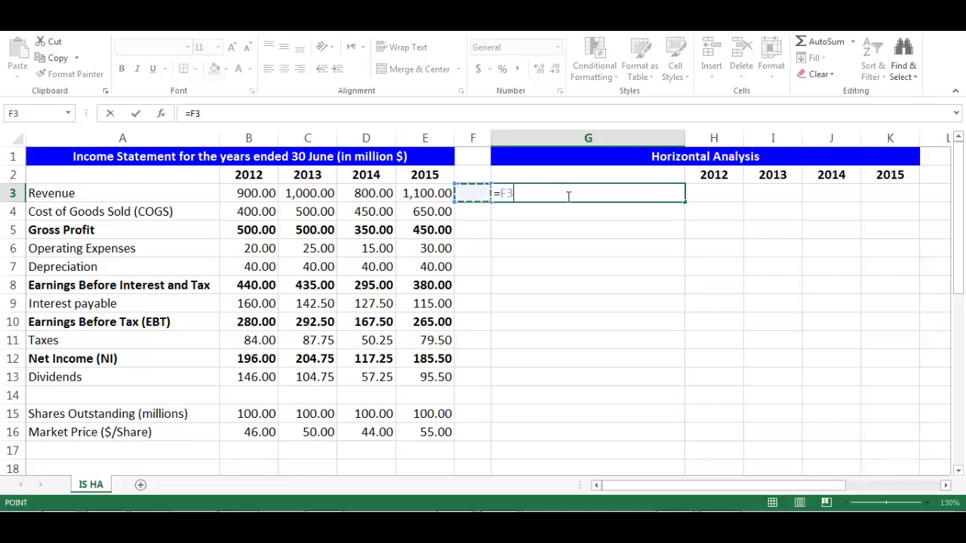
{"action": "key", "text": "Return"}
{"action": "left_click", "coordinate": [567, 196]}
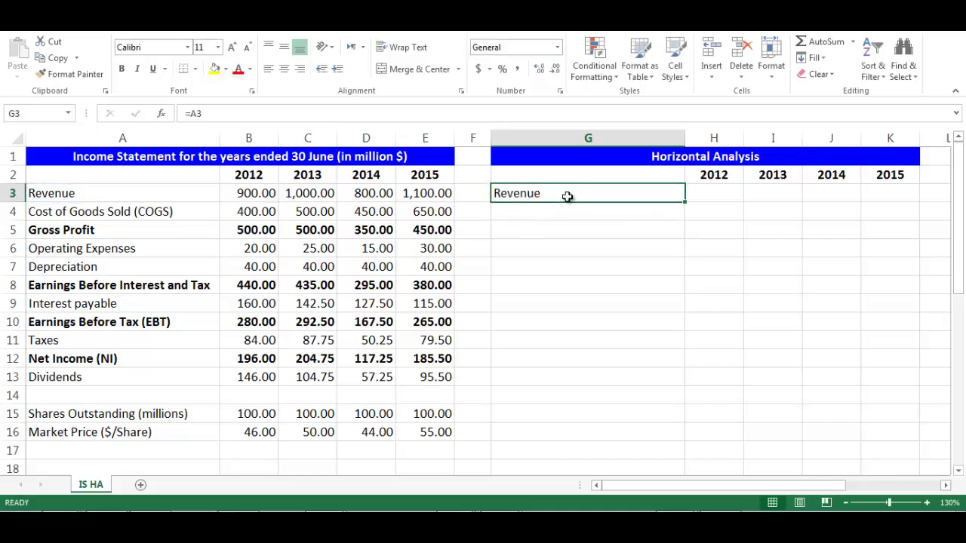
{"action": "left_click_drag", "start_coordinate": [684, 202], "coordinate": [660, 385]}
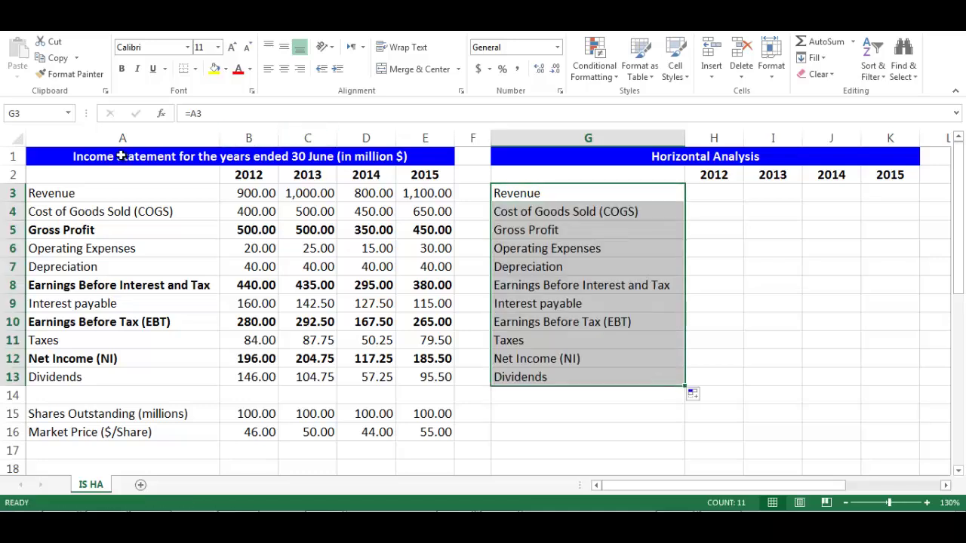
Copy the A3:A13 formatting onto G3:G13 so the totals rows are bold
{"action": "left_click", "coordinate": [110, 198]}
{"action": "left_click_drag", "start_coordinate": [110, 198], "coordinate": [94, 375]}
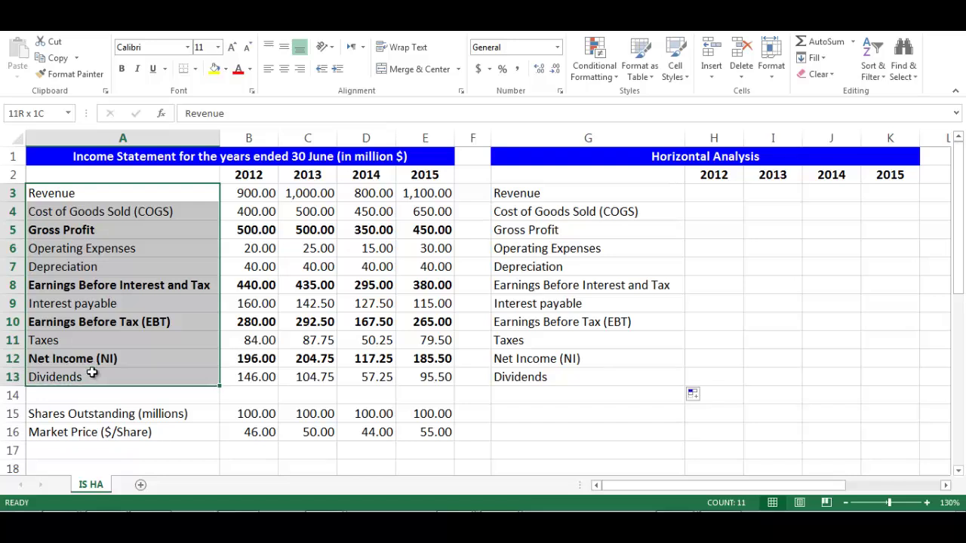
{"action": "left_click", "coordinate": [68, 73]}
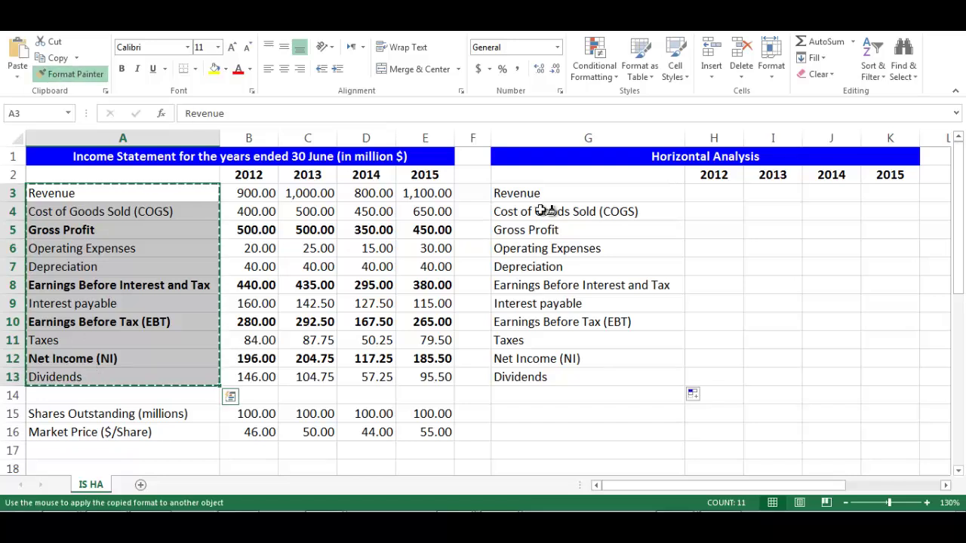
{"action": "left_click_drag", "start_coordinate": [541, 195], "coordinate": [543, 375]}
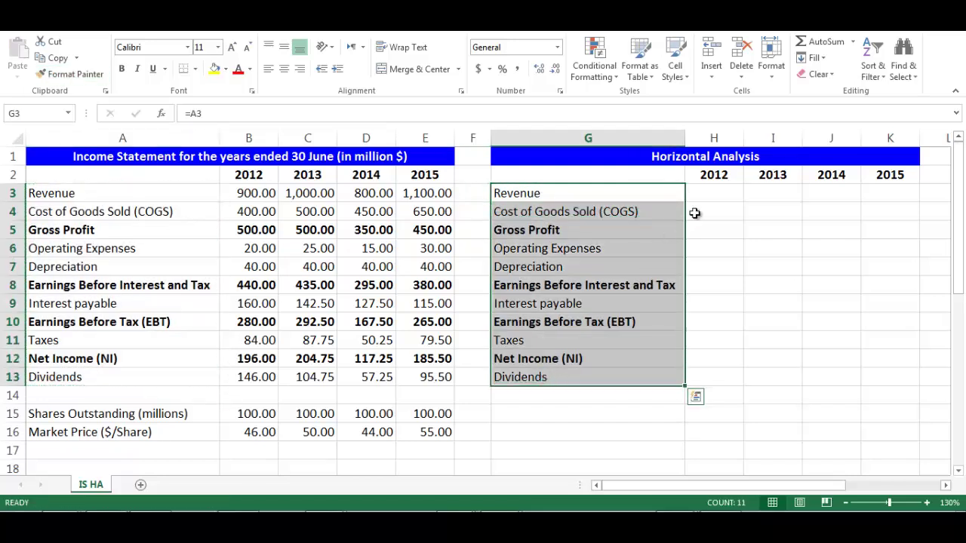
{"action": "left_click", "coordinate": [720, 193]}
{"action": "key", "text": "Right"}
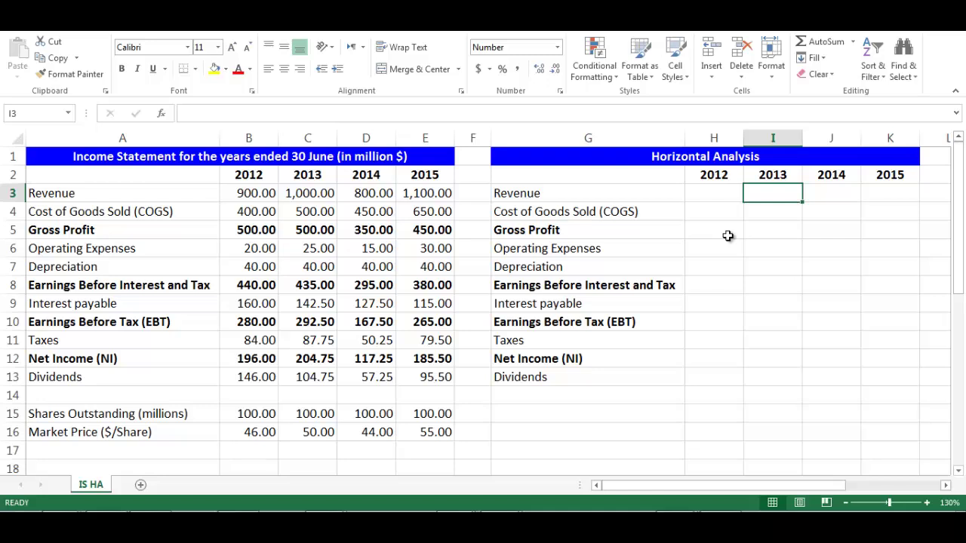
Enter =(C3-B3)/B3 in I3 for a 2013 Revenue change of 0.11
{"action": "type", "text": "="}
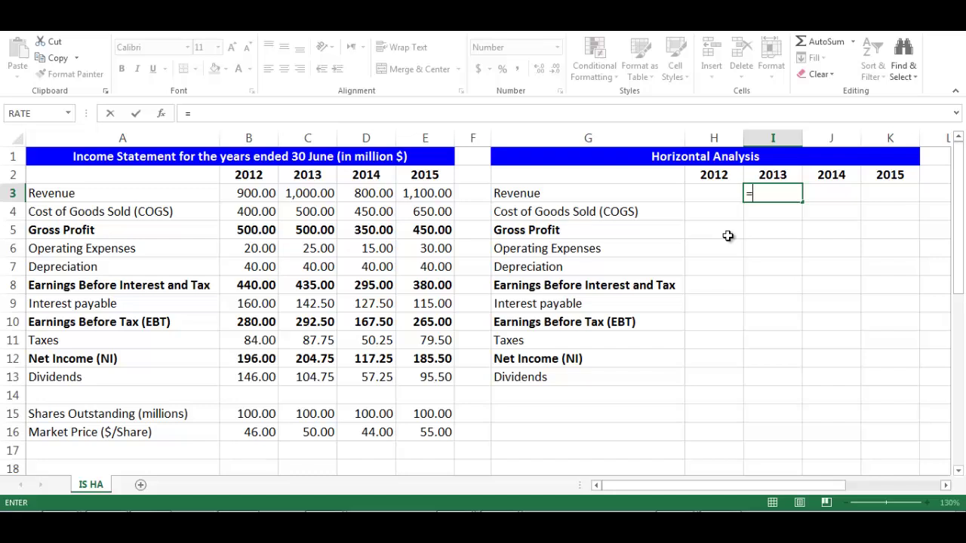
{"action": "type", "text": "(c"}
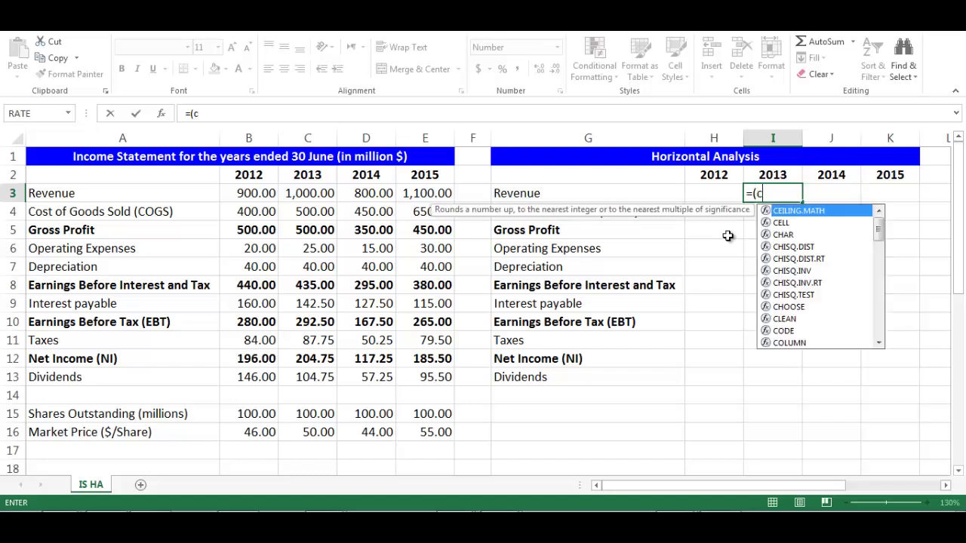
{"action": "type", "text": "3-b3)"}
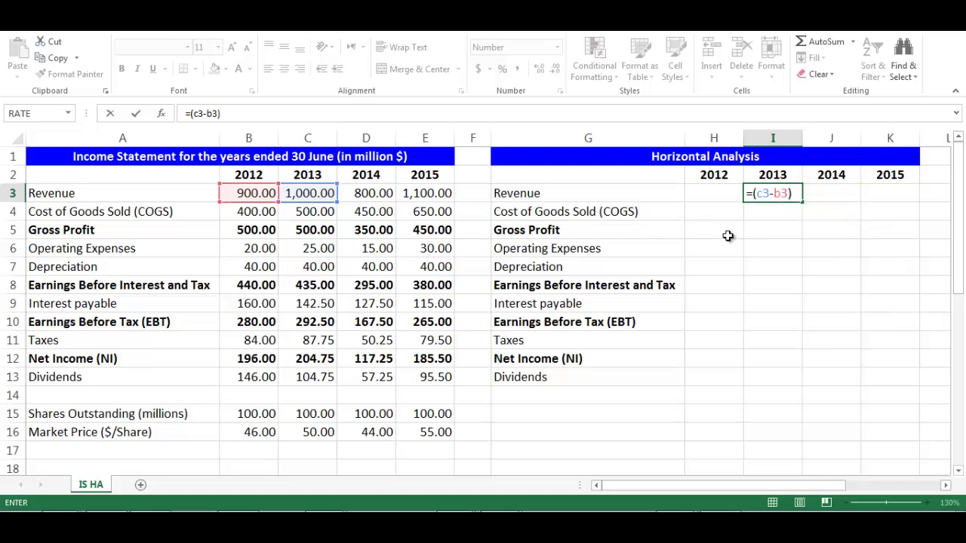
{"action": "type", "text": "/b3"}
{"action": "key", "text": "Return"}
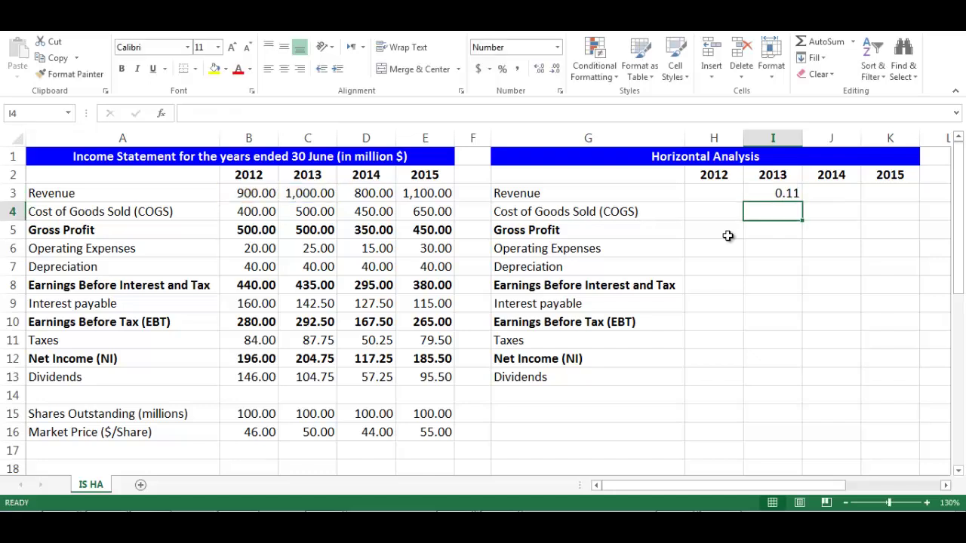
{"action": "key", "text": "Up"}
{"action": "key", "text": "shift+Right"}
{"action": "key", "text": "shift+Right"}
{"action": "key", "text": "shift+Down"}
{"action": "key", "text": "shift+Down"}
{"action": "key", "text": "shift+Down"}
{"action": "key", "text": "shift+Down"}
{"action": "key", "text": "shift+Down"}
{"action": "key", "text": "shift+Down"}
{"action": "key", "text": "shift+Down"}
{"action": "key", "text": "shift+Down"}
{"action": "key", "text": "shift+Down"}
{"action": "key", "text": "shift+Down"}
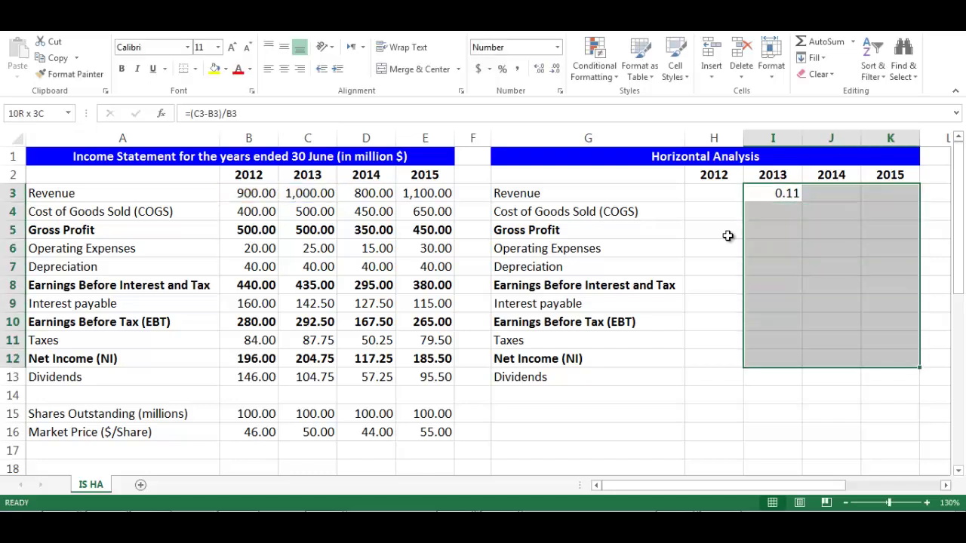
Format the analysis range as Percentage with 2 decimal places
{"action": "key", "text": "shift+F10"}
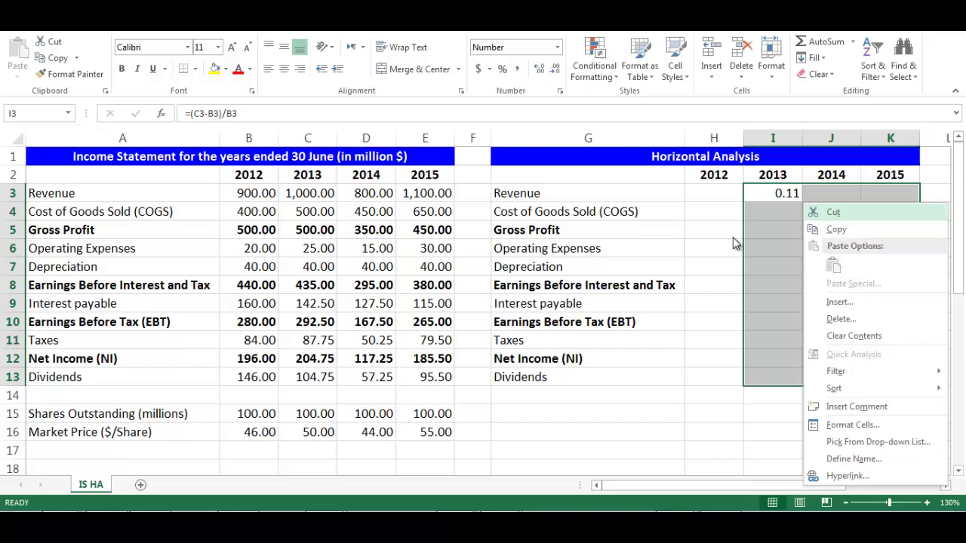
{"action": "left_click", "coordinate": [863, 426]}
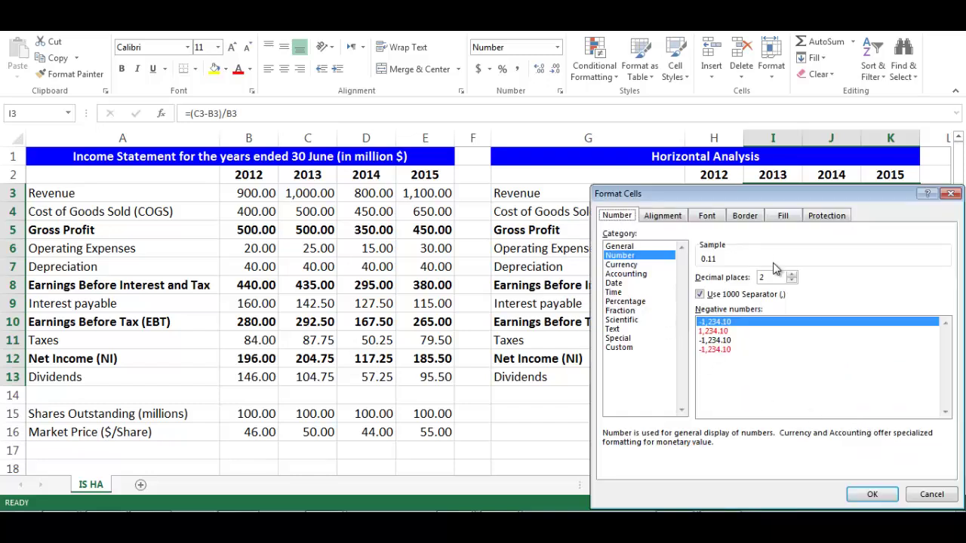
{"action": "left_click", "coordinate": [641, 302]}
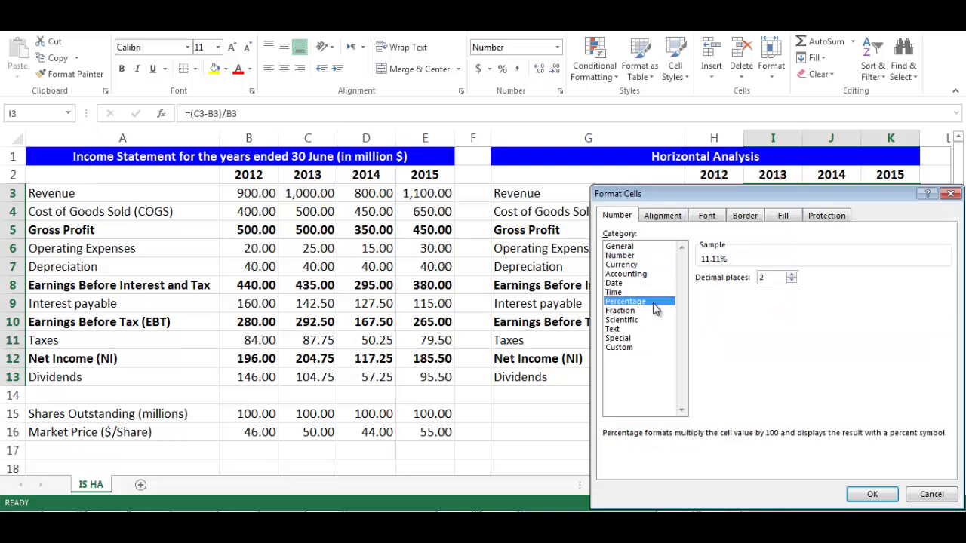
{"action": "left_click", "coordinate": [793, 278]}
{"action": "left_click", "coordinate": [873, 494]}
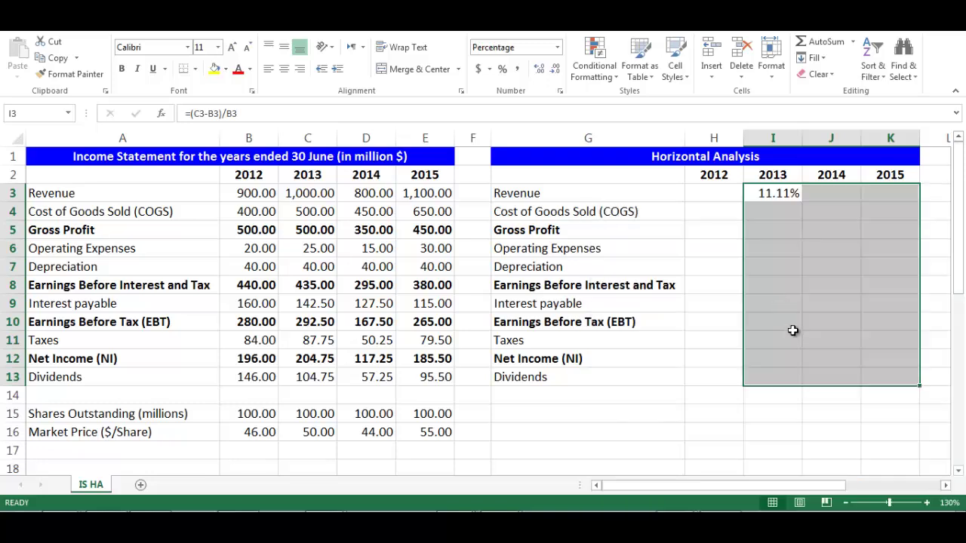
Fill I3's 2013 change formula down to I13, from 11.11% to -28.25%
{"action": "left_click", "coordinate": [785, 223]}
{"action": "left_click", "coordinate": [790, 193]}
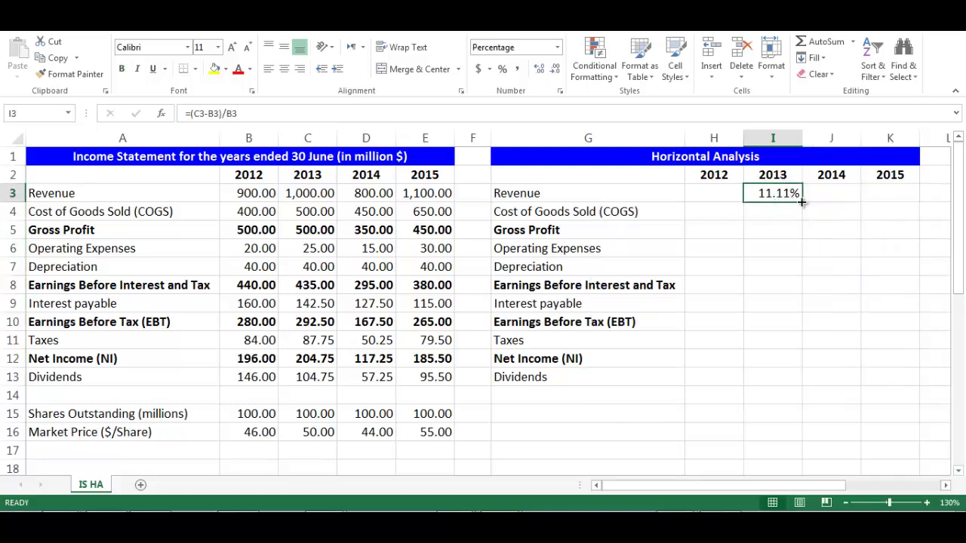
{"action": "left_click_drag", "start_coordinate": [801, 202], "coordinate": [791, 379]}
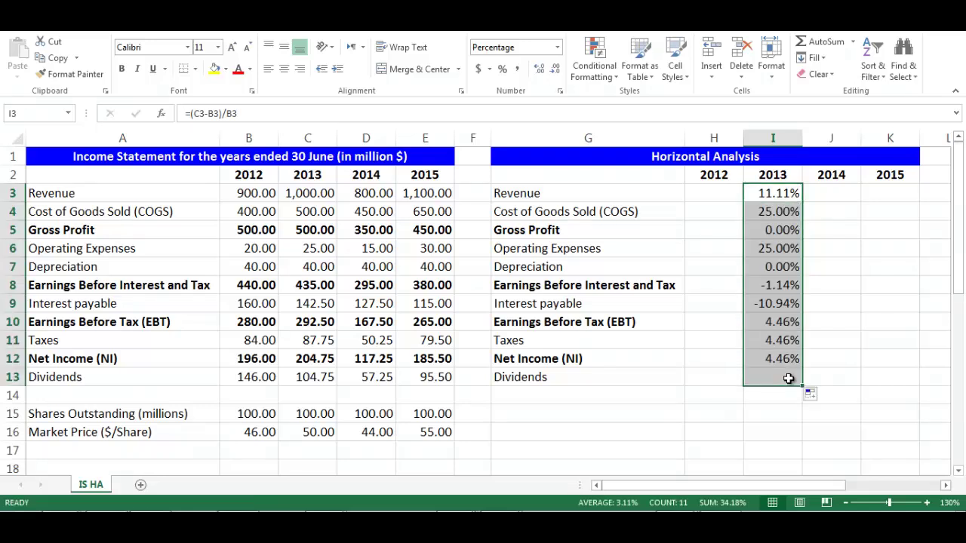
Enter =(D3-B3)/B3 in J3 and fill down to J13, from -11.11% to -60.79%
{"action": "left_click", "coordinate": [810, 197]}
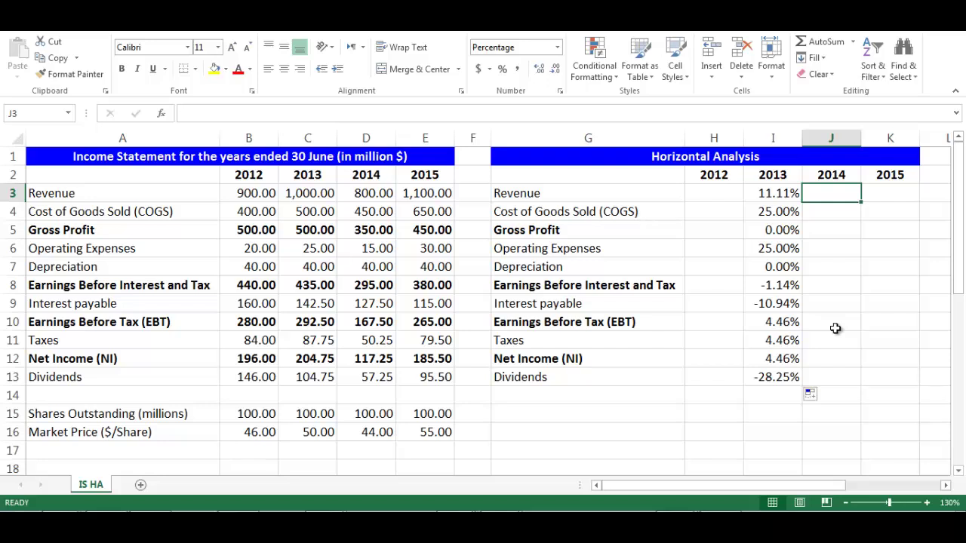
{"action": "type", "text": "="}
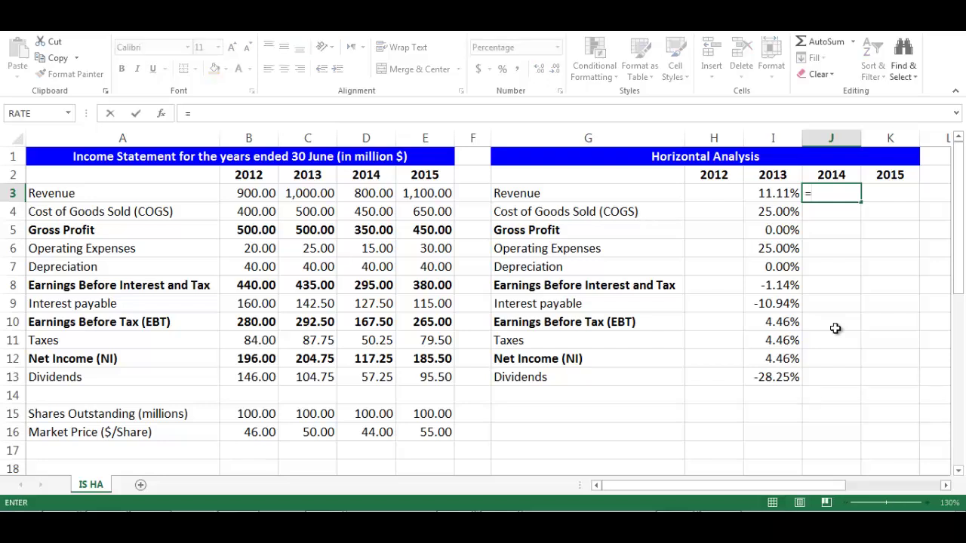
{"action": "type", "text": "(d3"}
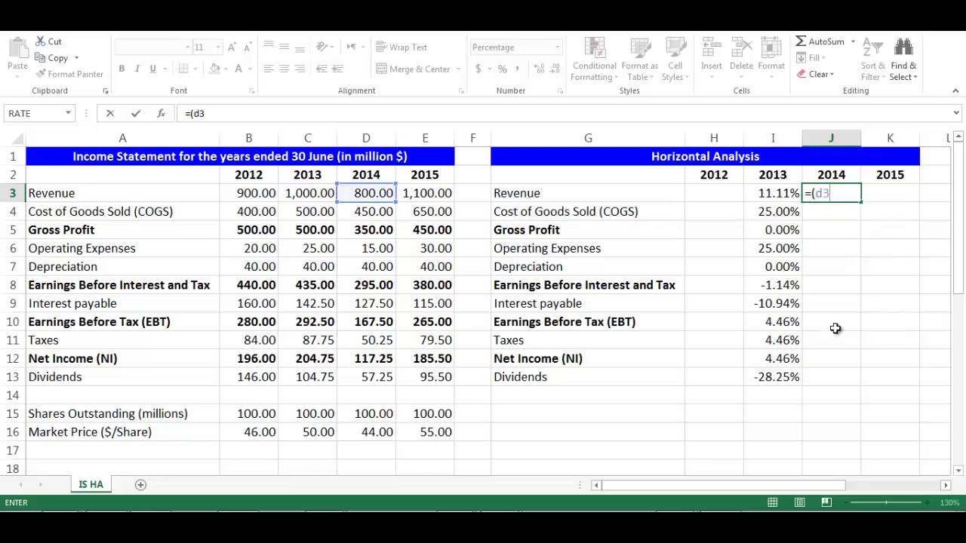
{"action": "type", "text": "-b3)"}
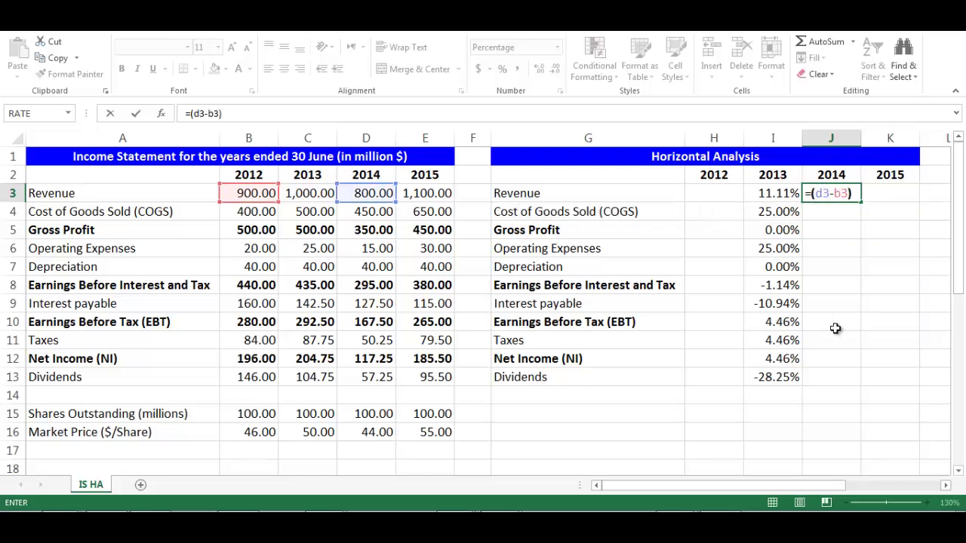
{"action": "type", "text": "/b3"}
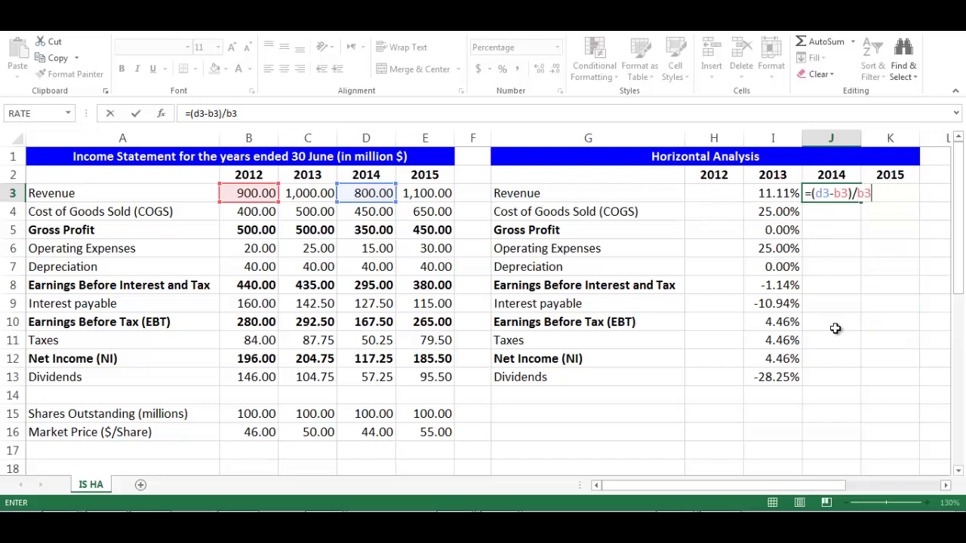
{"action": "key", "text": "Return"}
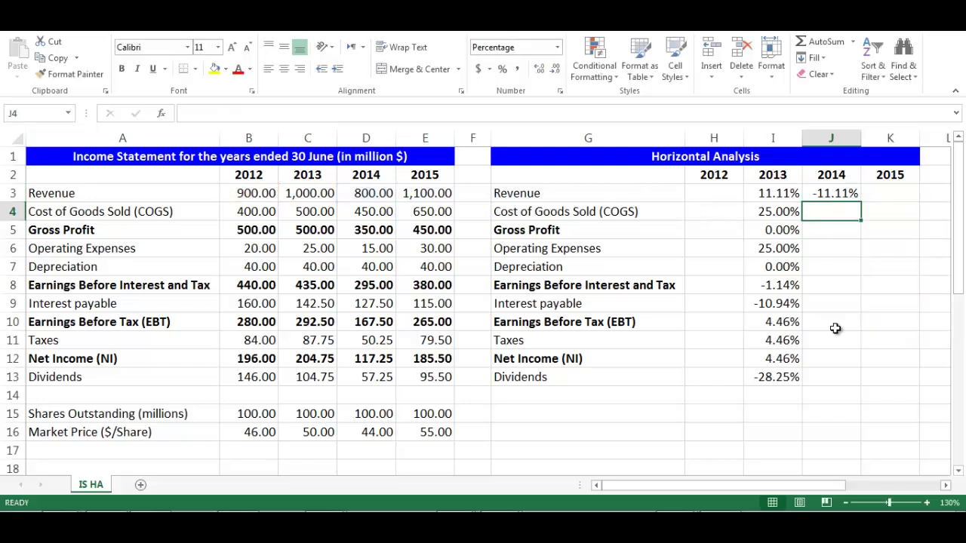
{"action": "key", "text": "Up"}
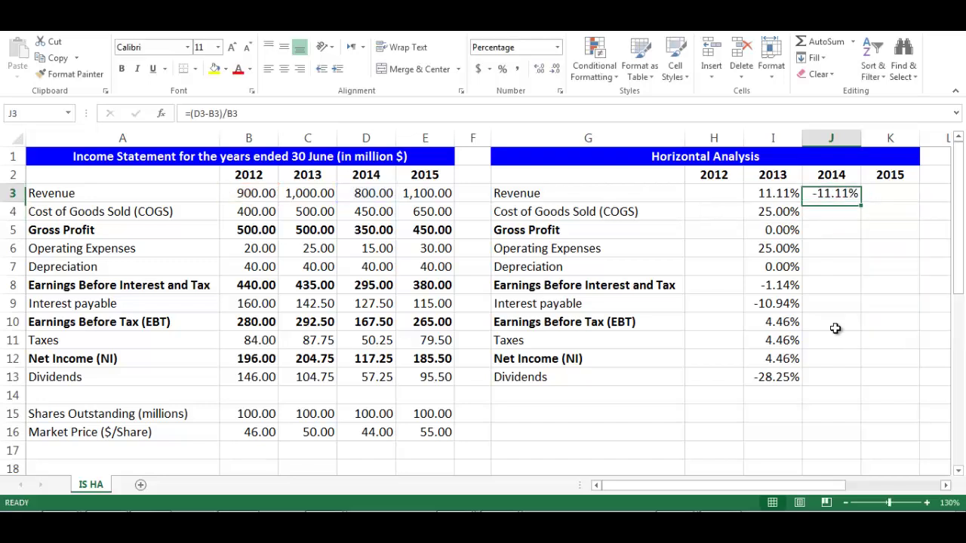
{"action": "double_click", "coordinate": [863, 202]}
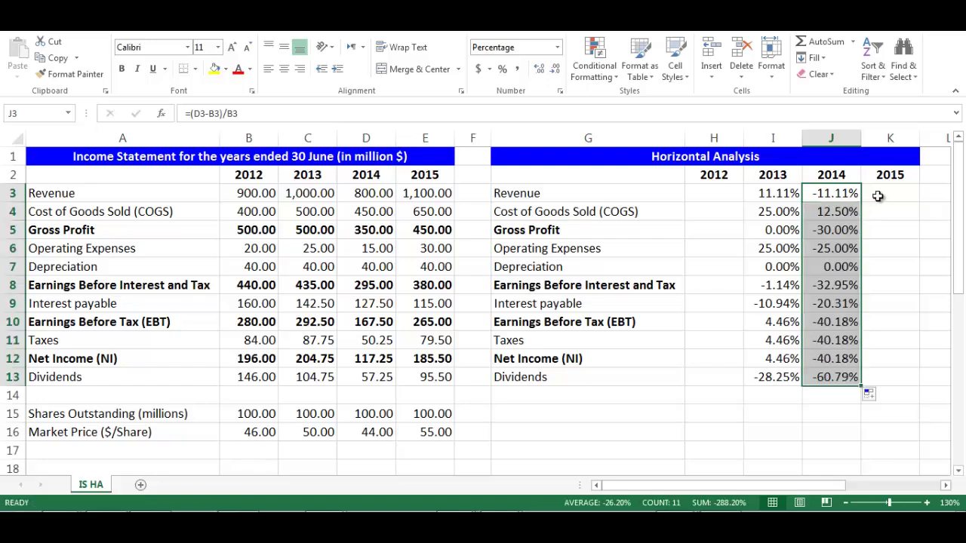
{"action": "left_click", "coordinate": [877, 196]}
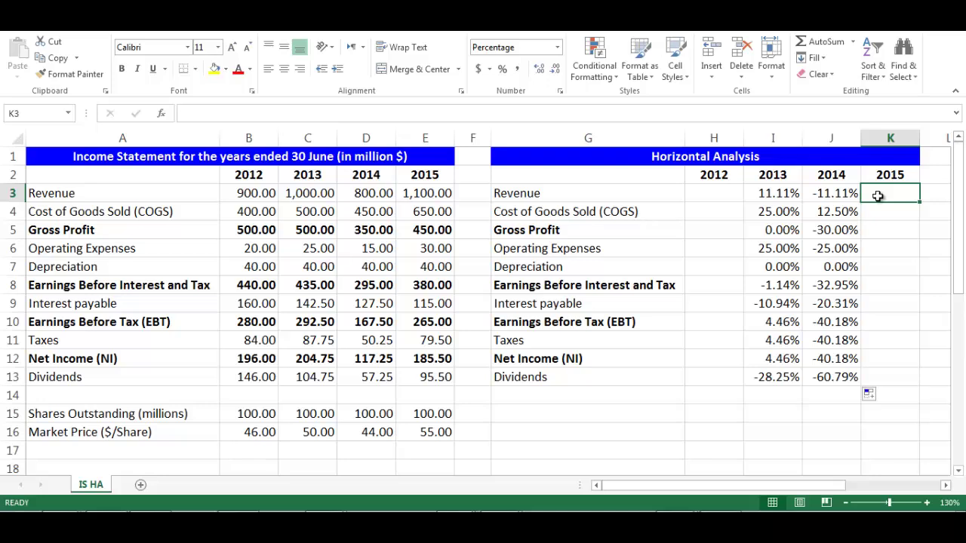
Enter =(E3-B3)/B3 in K3 and fill down to K13, from 22.22% to -34.59%
{"action": "type", "text": "=("}
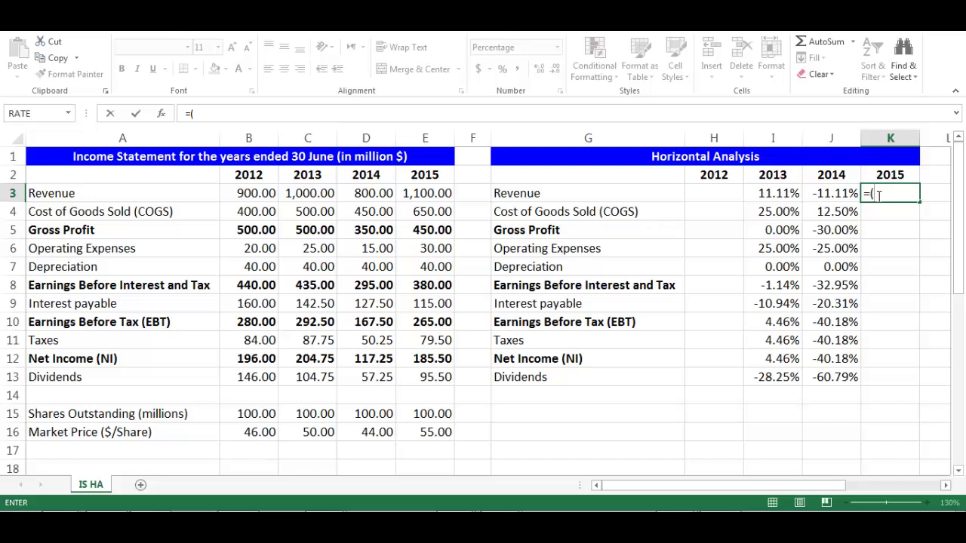
{"action": "type", "text": "e3-"}
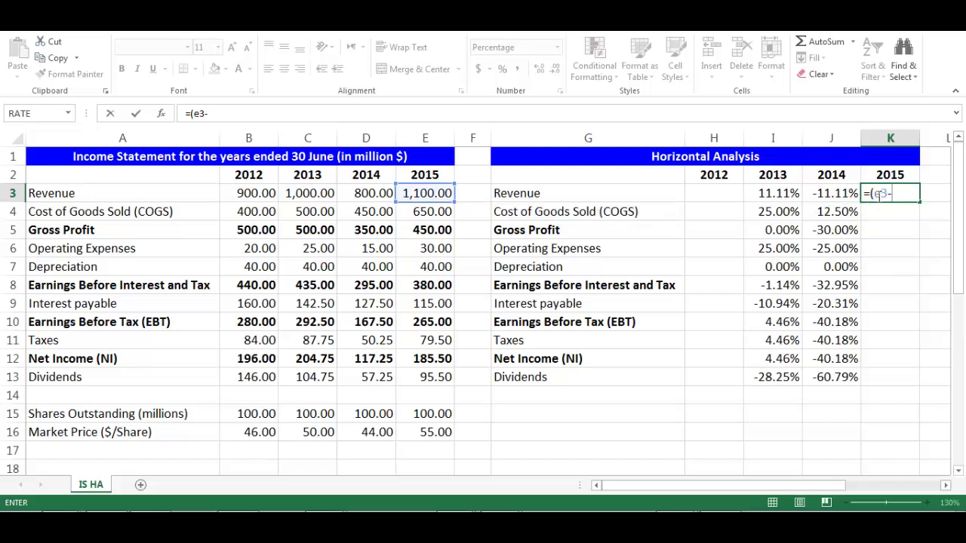
{"action": "type", "text": "b3)"}
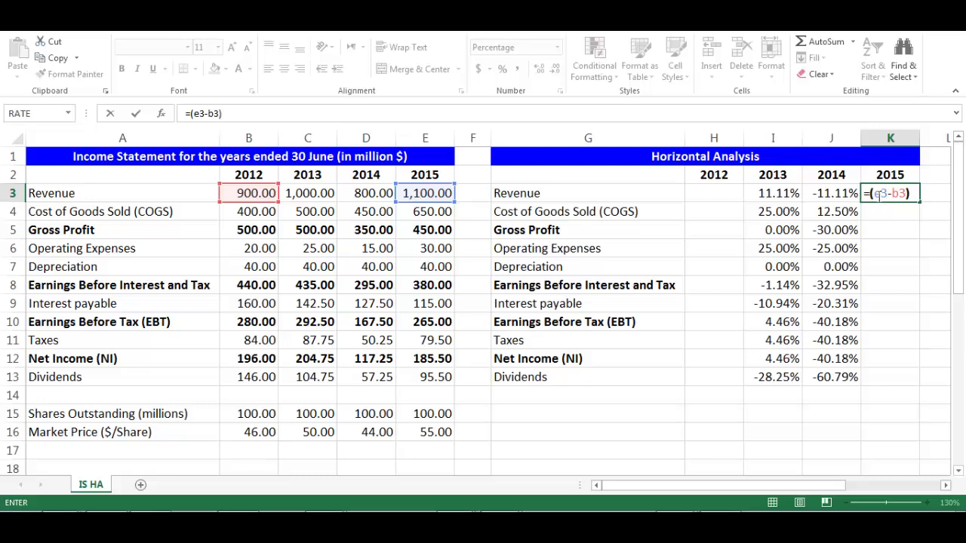
{"action": "type", "text": "/b3"}
{"action": "key", "text": "Return"}
{"action": "left_click", "coordinate": [877, 196]}
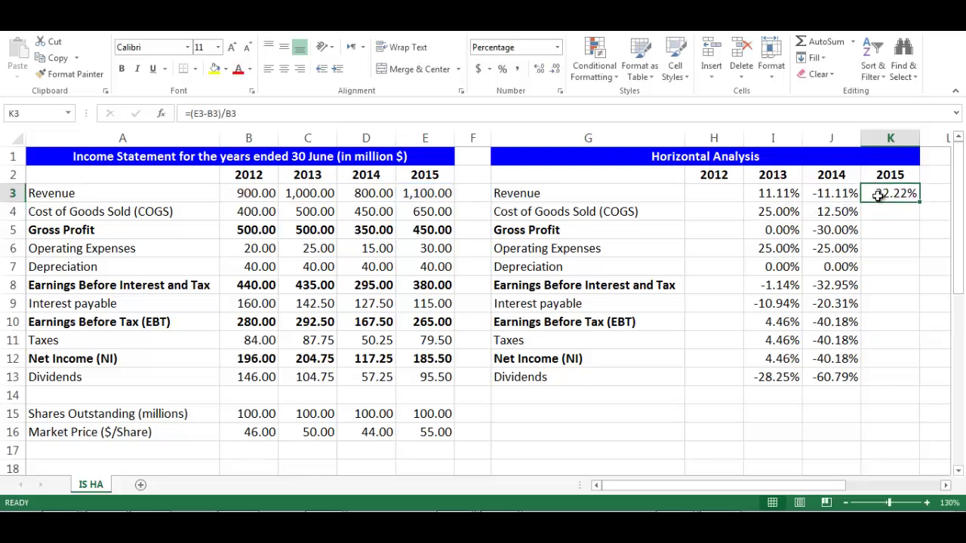
{"action": "double_click", "coordinate": [919, 202]}
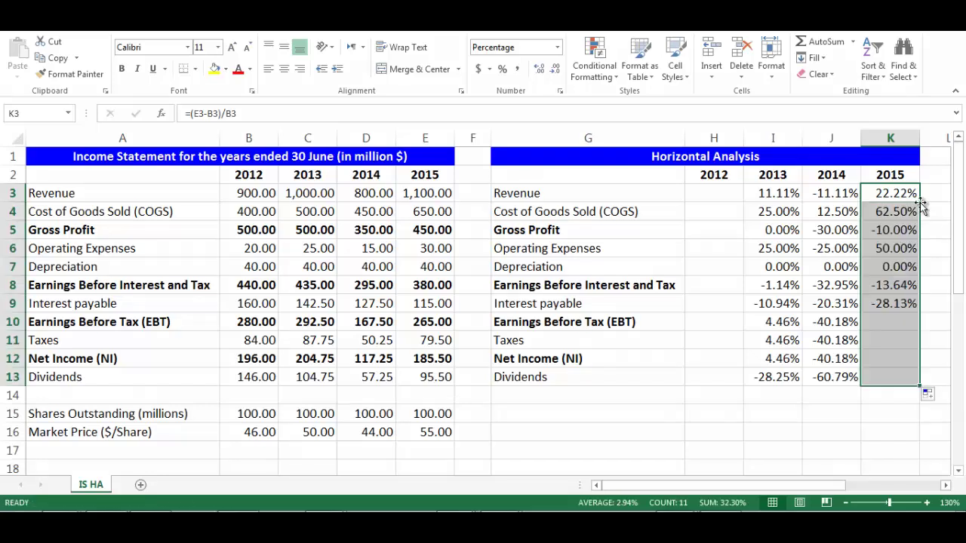
{"action": "left_click", "coordinate": [775, 393]}
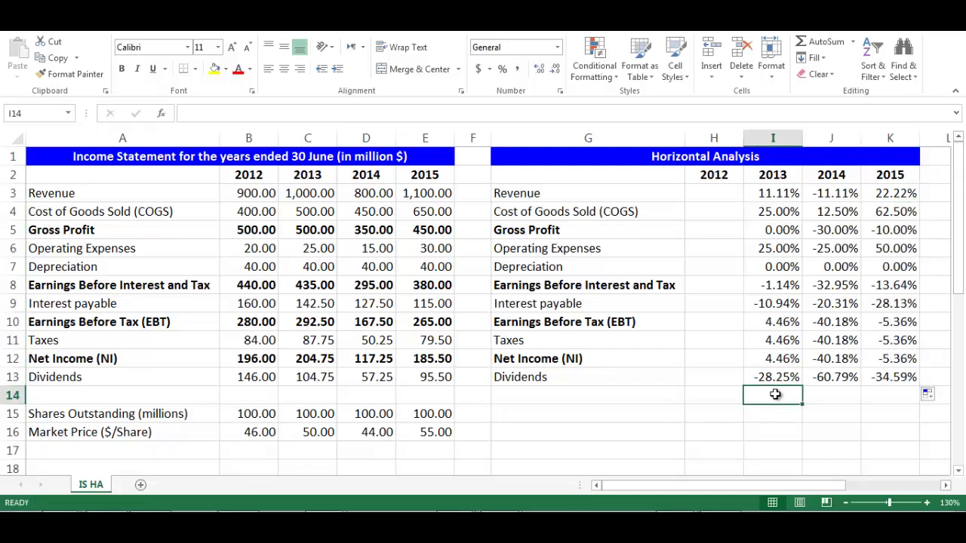